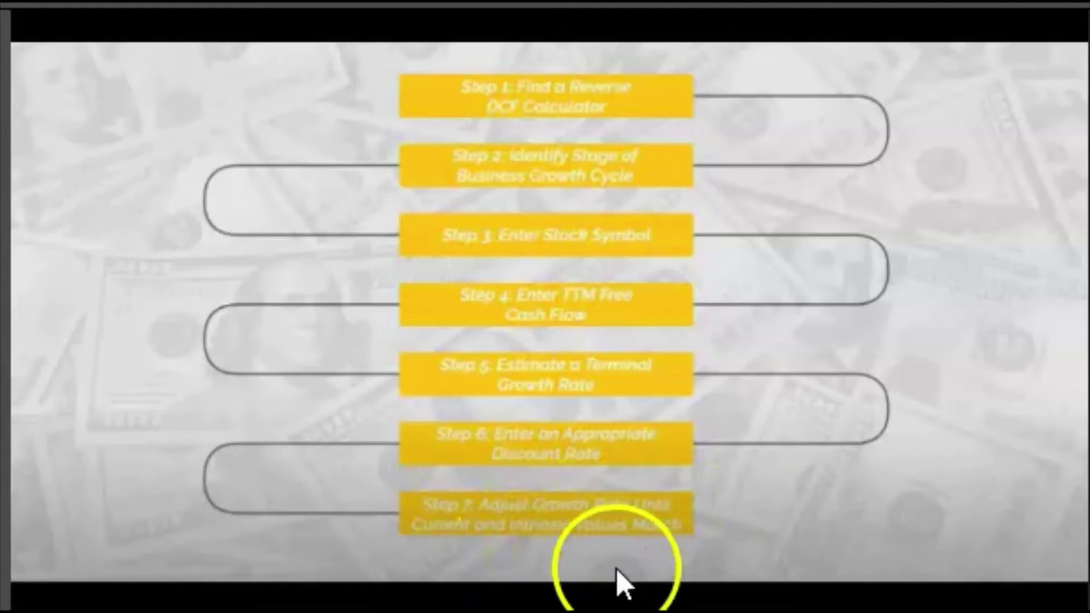
key("Right")
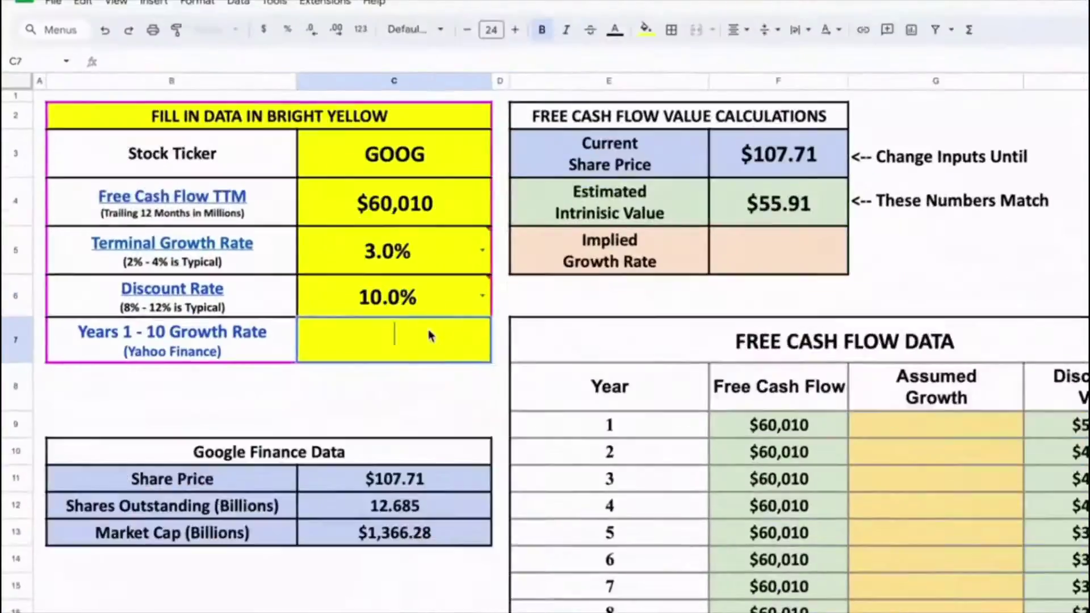
Try 15% and then 10% as the Years 1 - 10 Growth Rate for GOOG
type("15%")
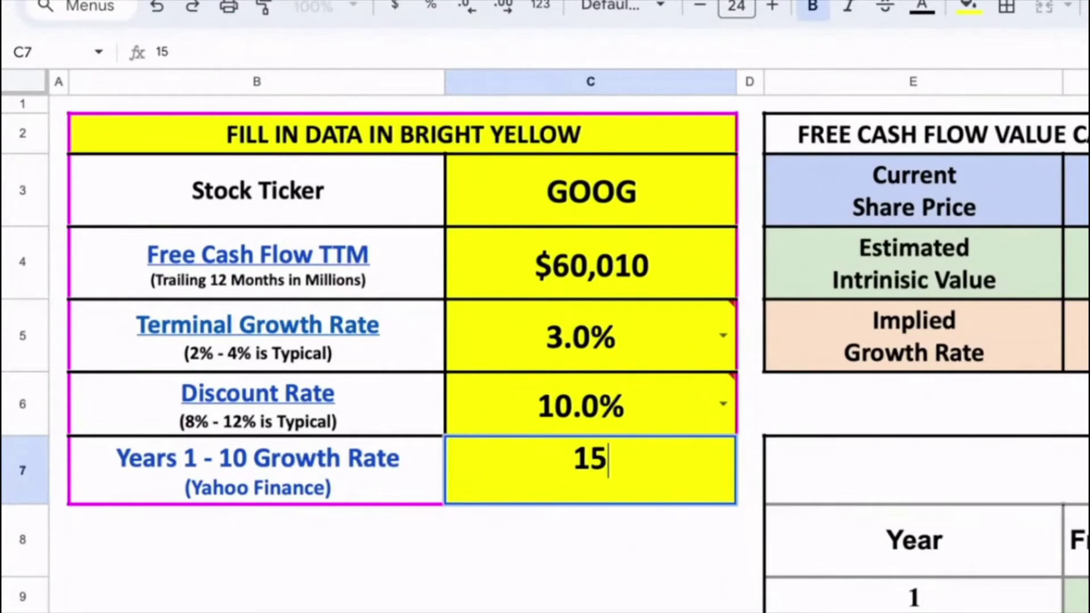
key("Return")
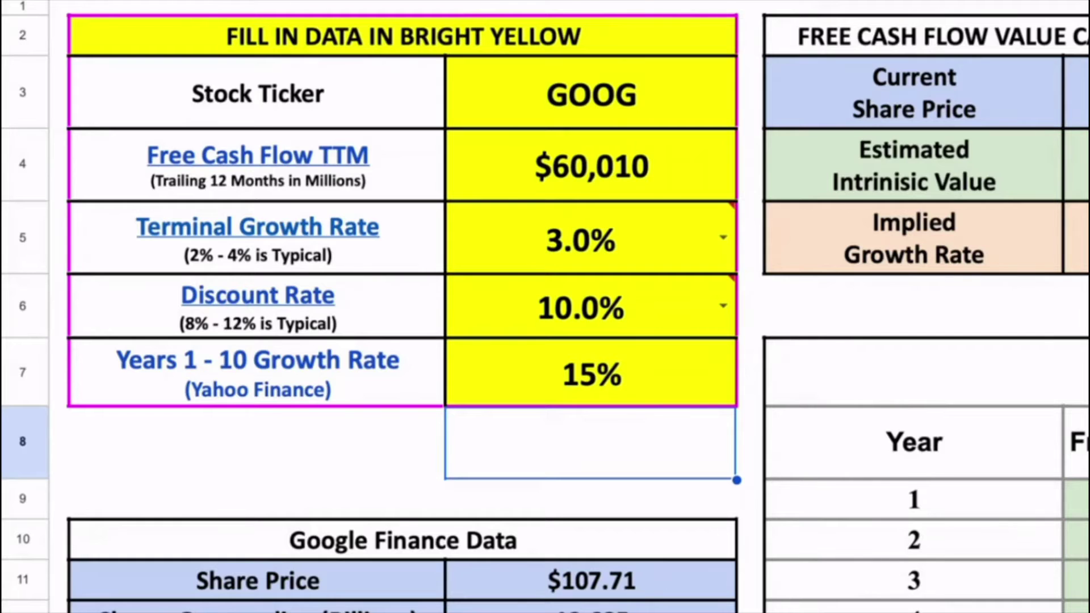
left_click(528, 381)
key("Delete")
type("10")
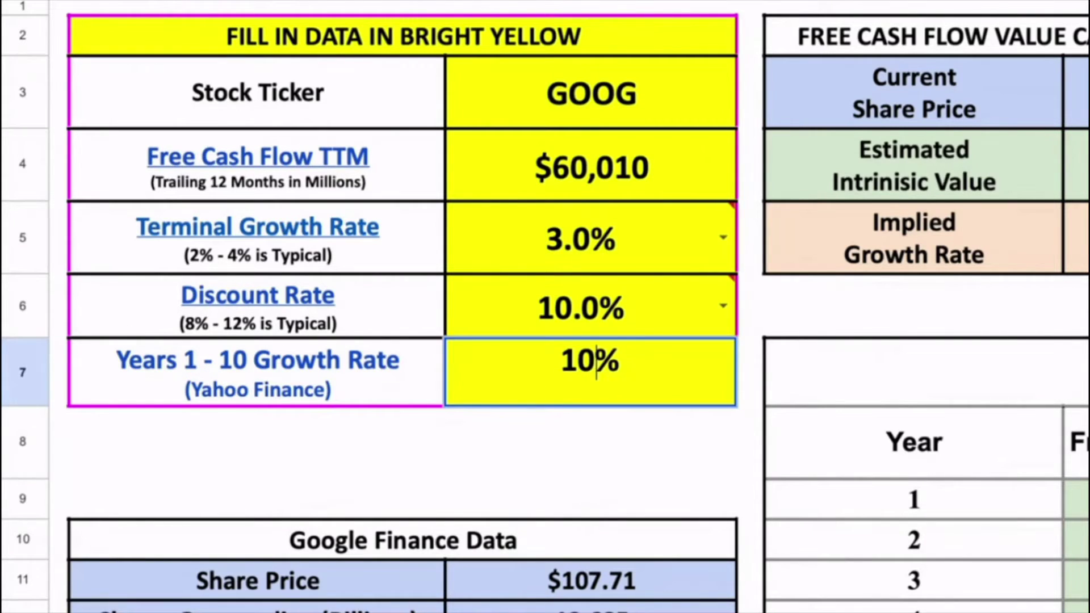
key("Return")
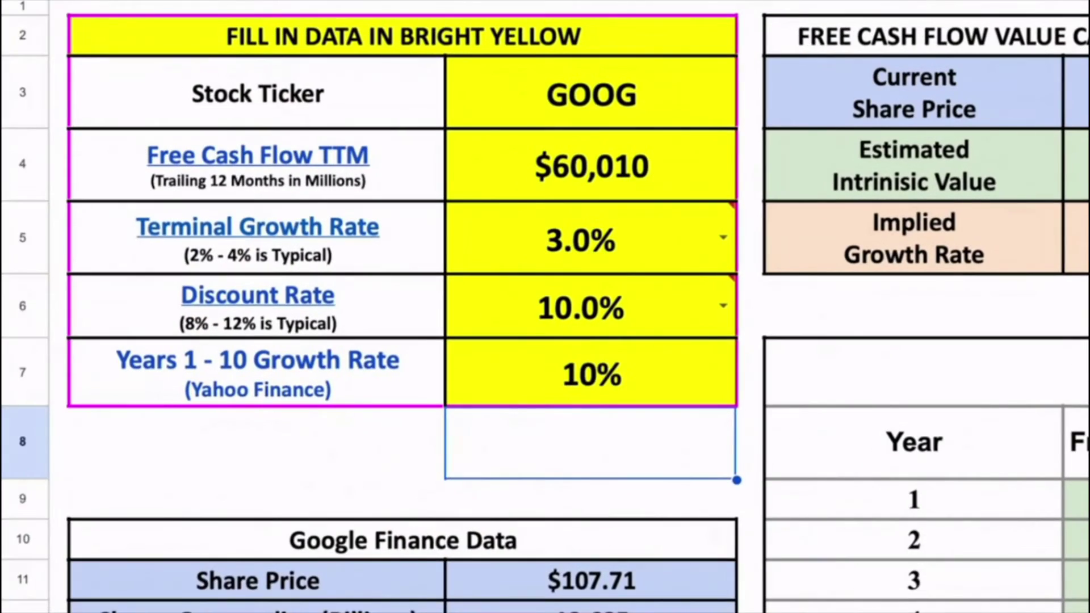
Replace the Years 1 - 10 Growth Rate for GOOG with 9%
left_click(60, 468)
key("Delete")
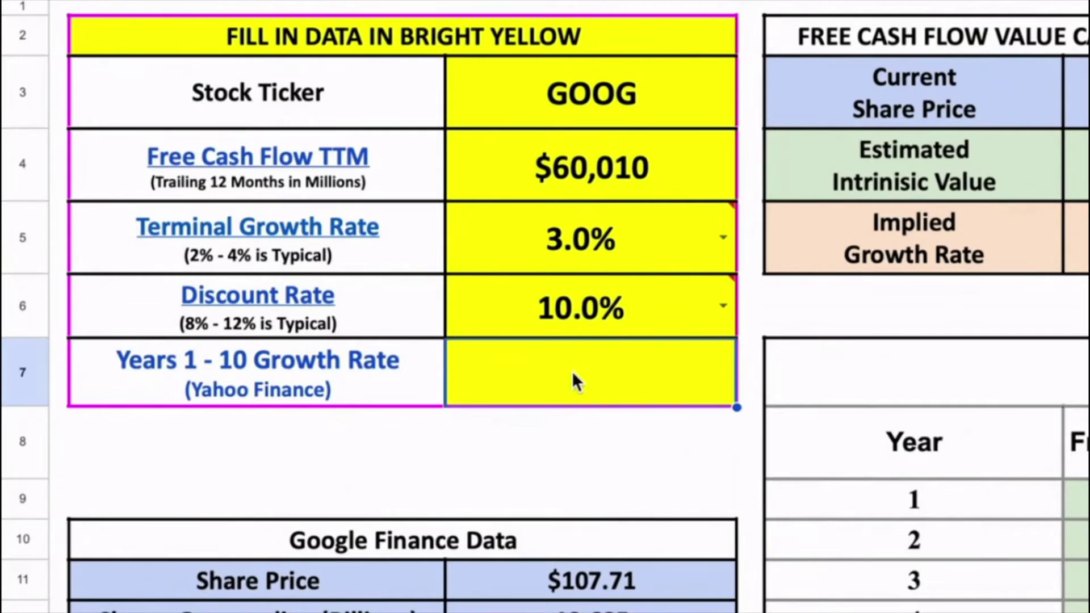
type("9%")
key("Return")
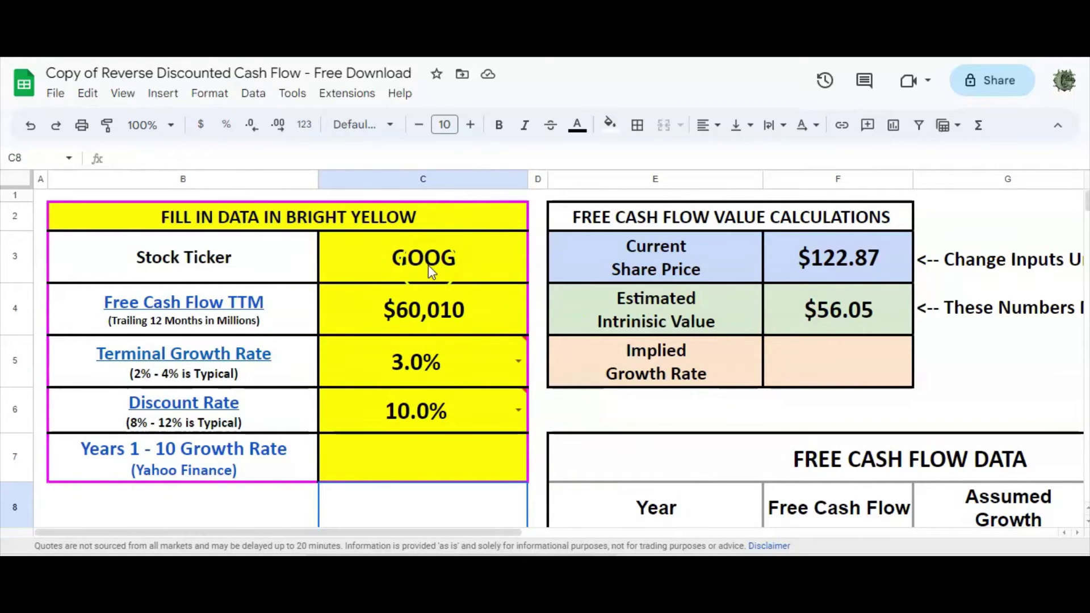
Examine the yellow input cells, the Google Finance Data table and the ten-year Free Cash Flow Data table
scroll(448, 325, "down", 3)
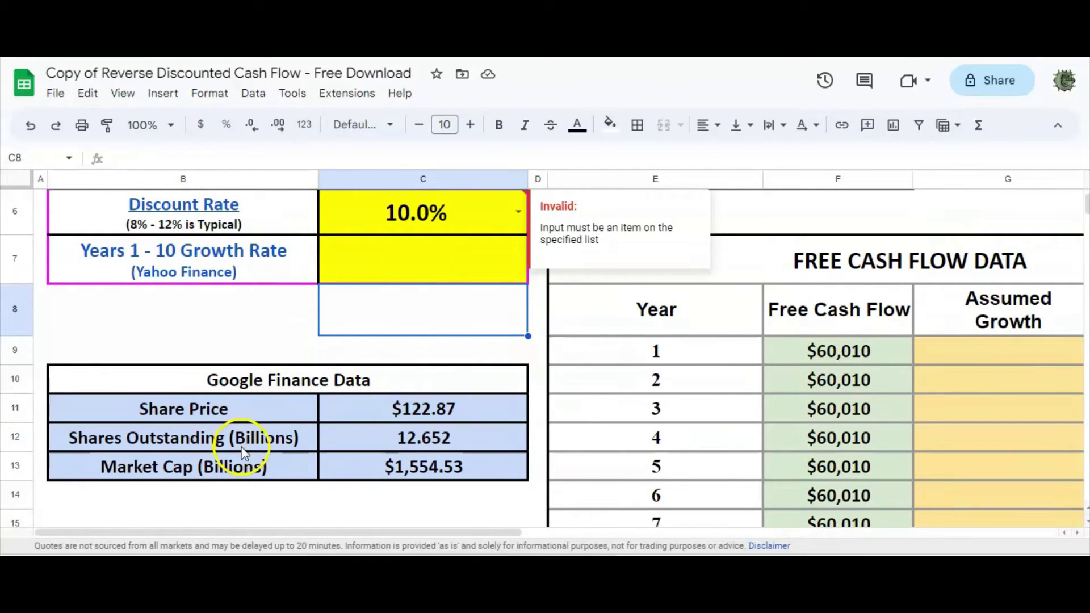
scroll(238, 477, "up", 3)
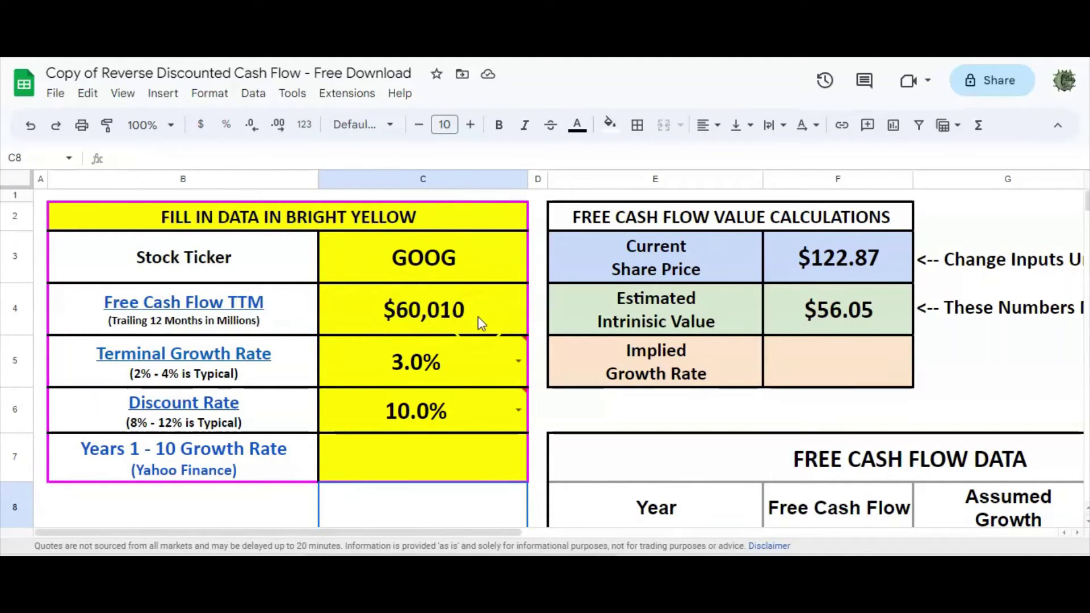
mouse_move(431, 363)
scroll(638, 321, "down", 3)
scroll(593, 319, "down", 1)
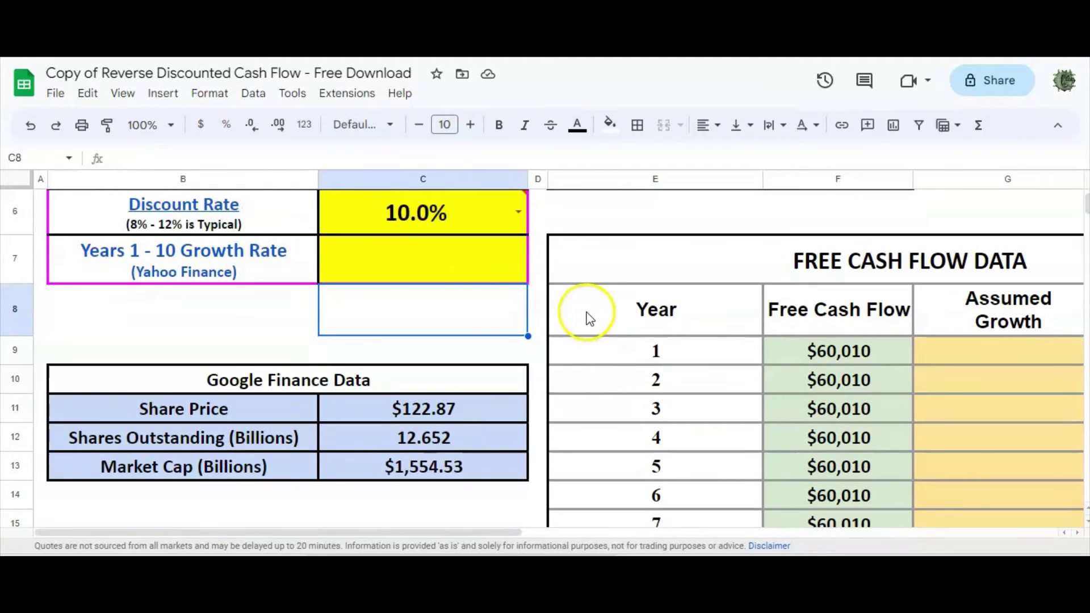
scroll(511, 316, "down", 5)
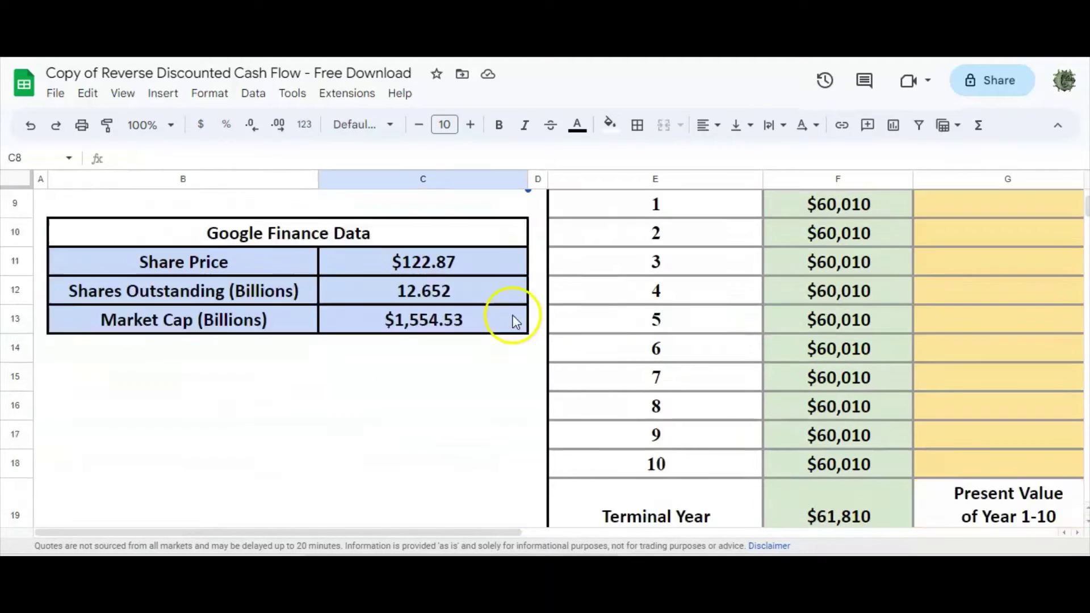
scroll(505, 339, "up", 1)
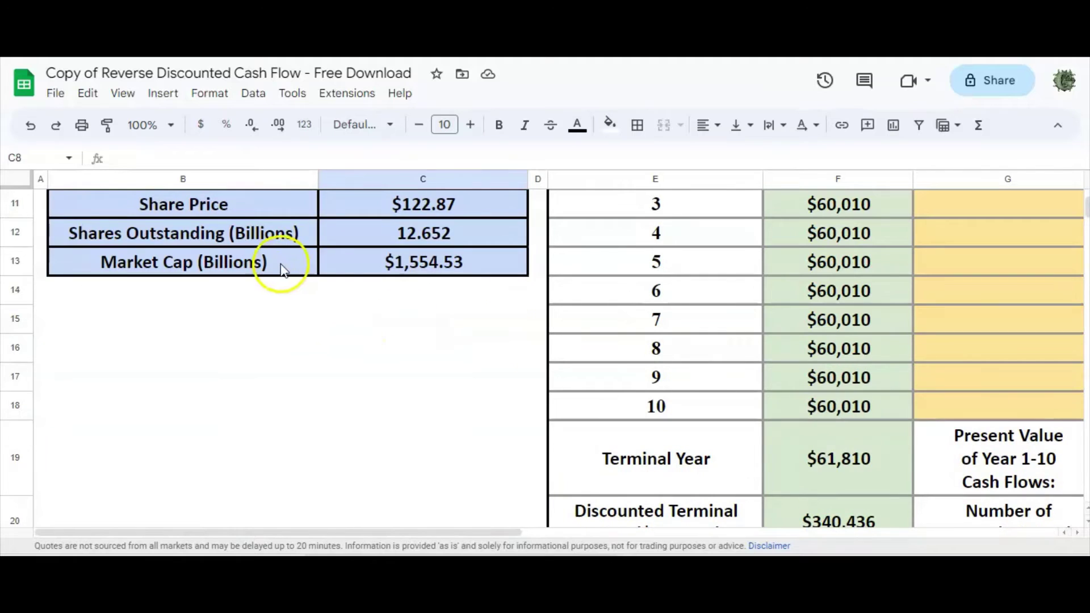
scroll(461, 290, "down", 3)
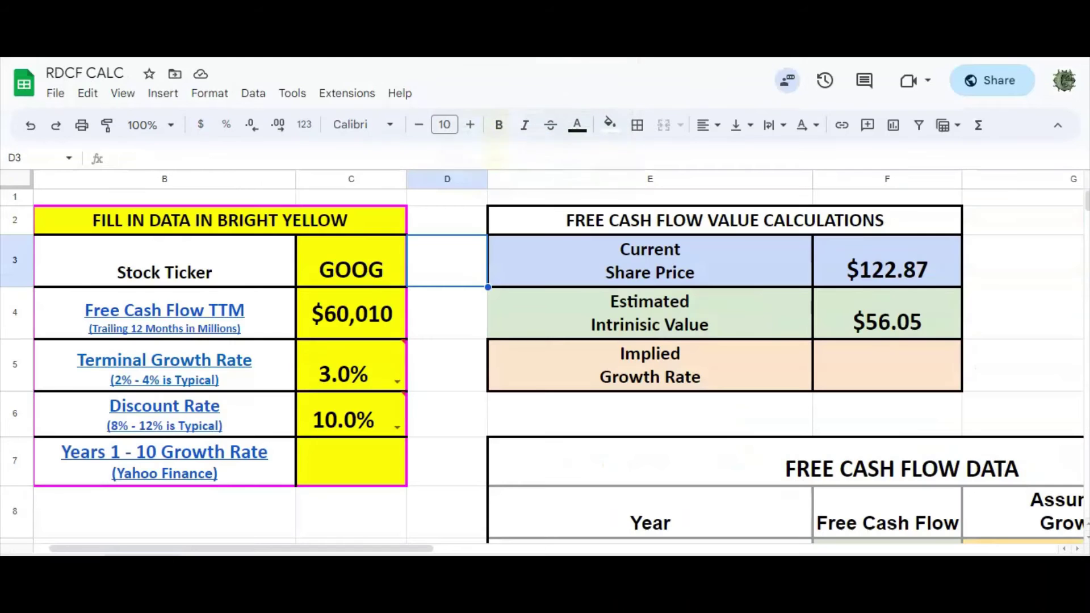
Open the Goal Seek add-on in the RDCF CALC spreadsheet, with the market cap and TPV of CF Formula rows in view
scroll(459, 313, "down", 3)
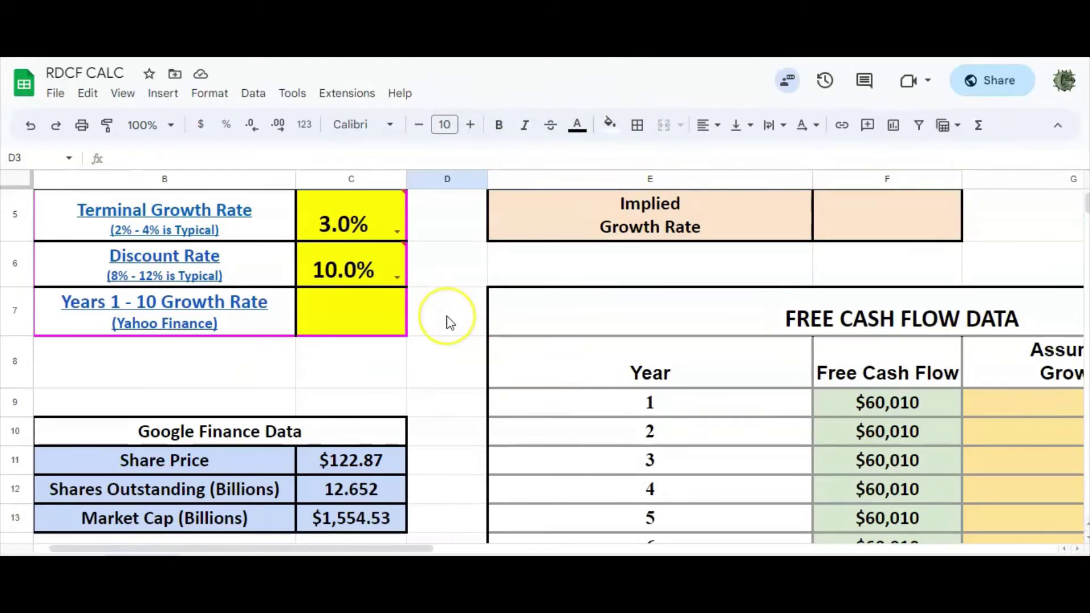
scroll(448, 324, "down", 6)
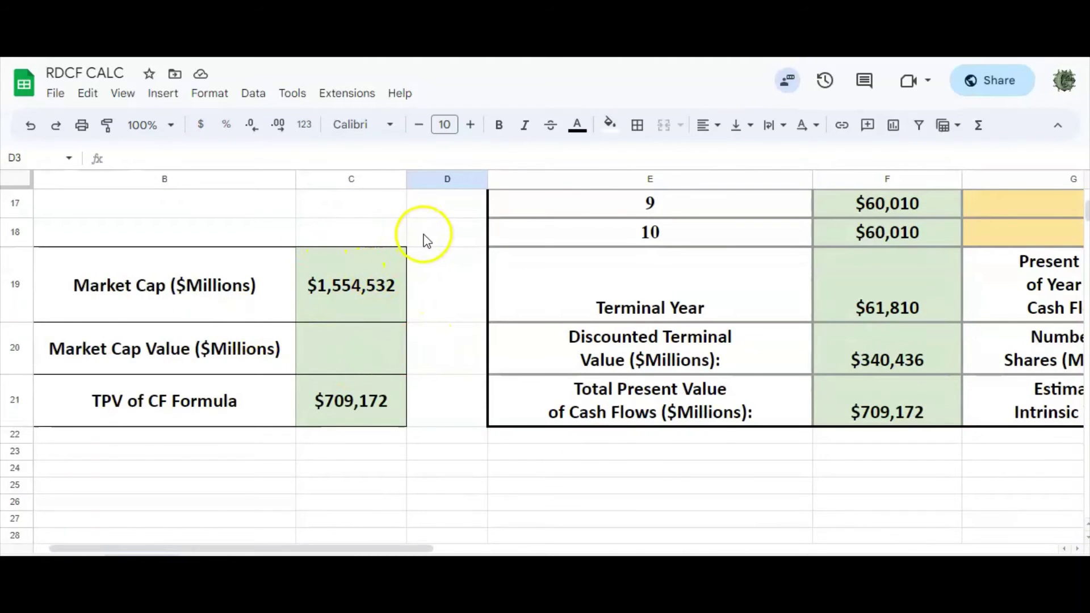
scroll(425, 238, "up", 1)
left_click(349, 94)
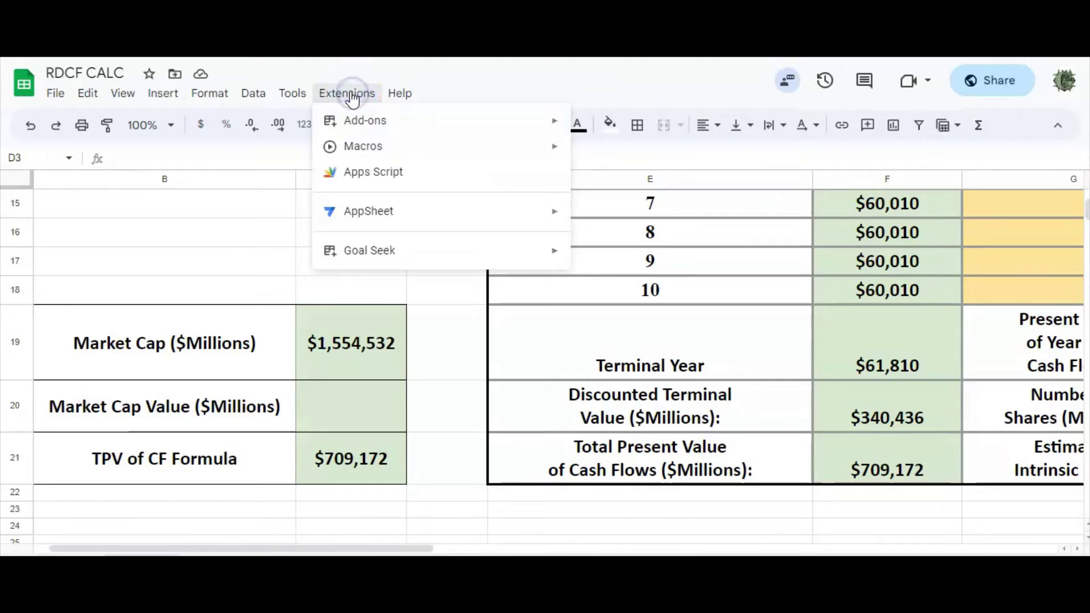
mouse_move(416, 261)
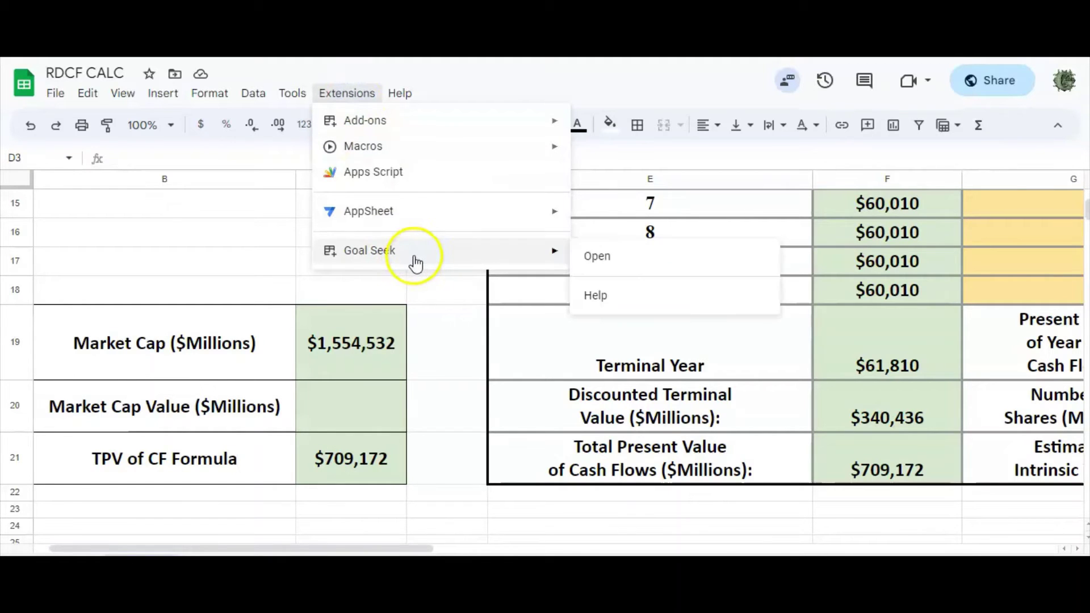
mouse_move(421, 127)
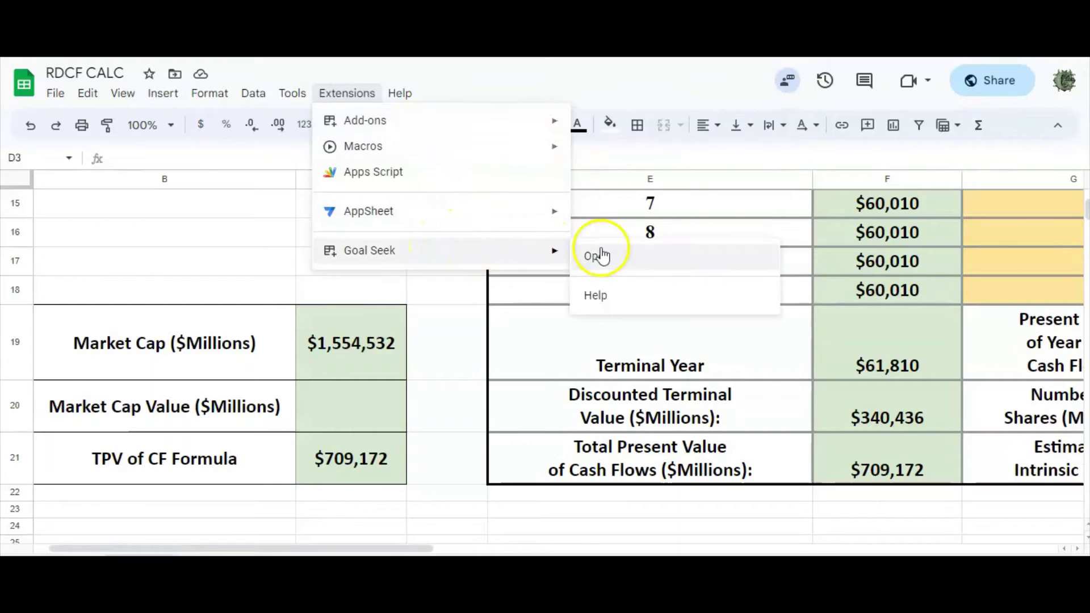
left_click(600, 255)
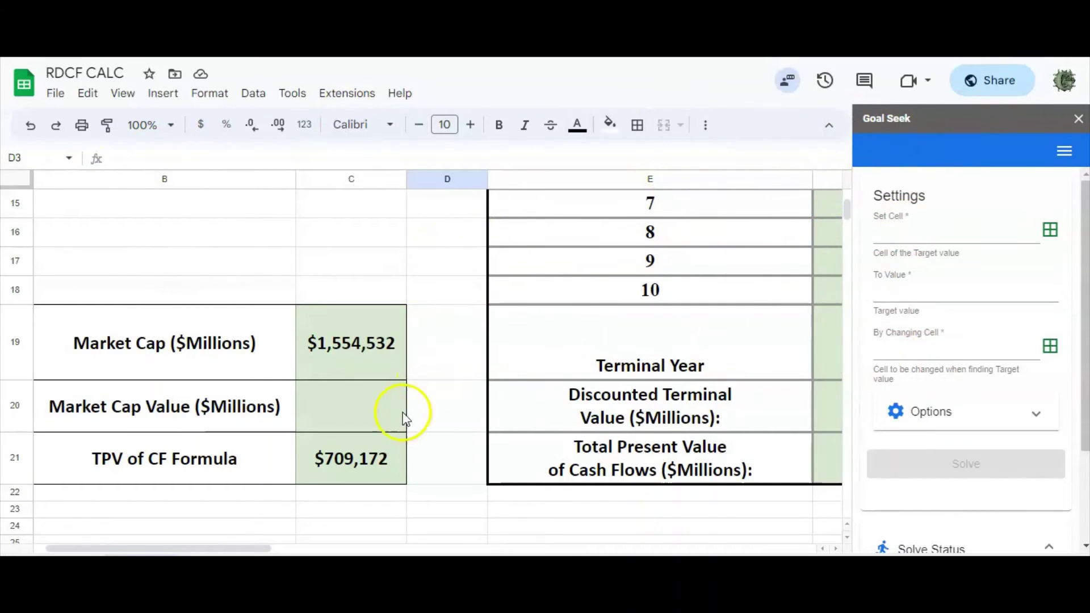
View the full TPV of CF Formula in C21 and compare its result with the Total Present Value of Cash Flows
left_click(350, 464)
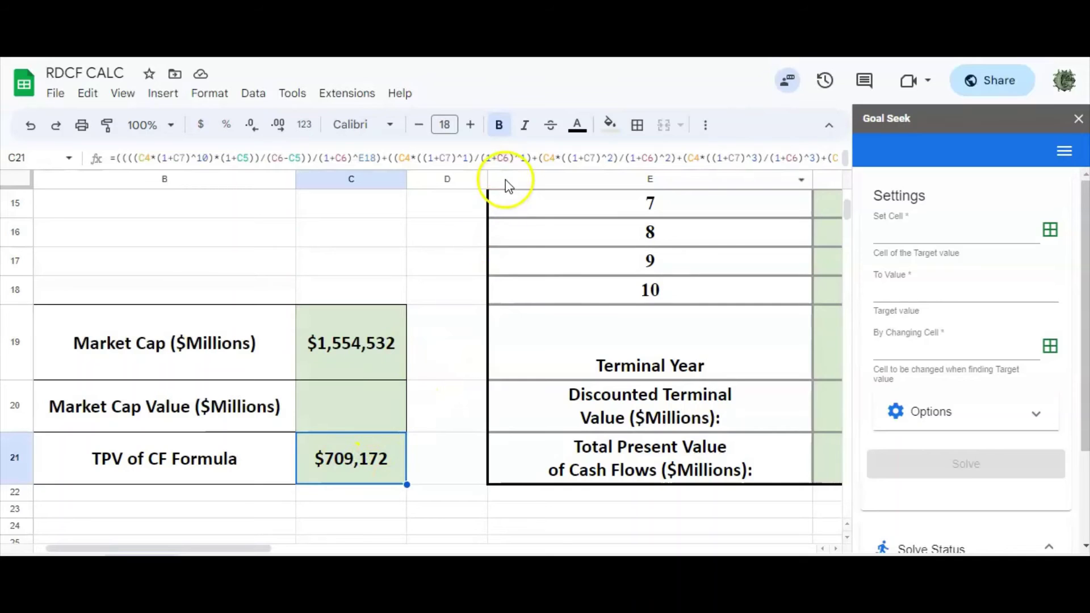
left_click_drag(507, 169, 512, 225)
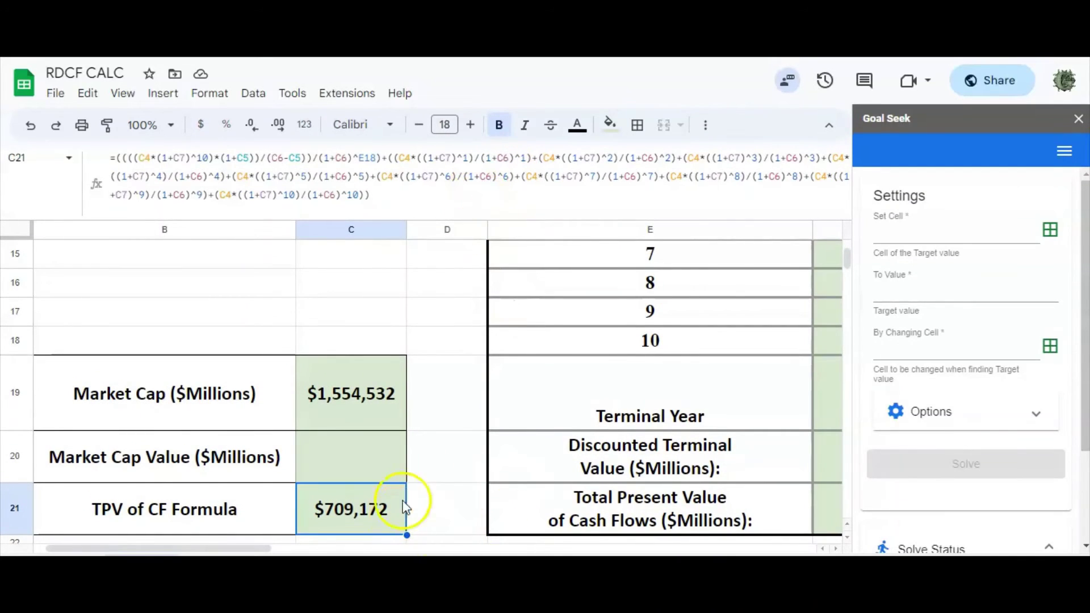
left_click(442, 453)
left_click_drag(242, 549, 428, 549)
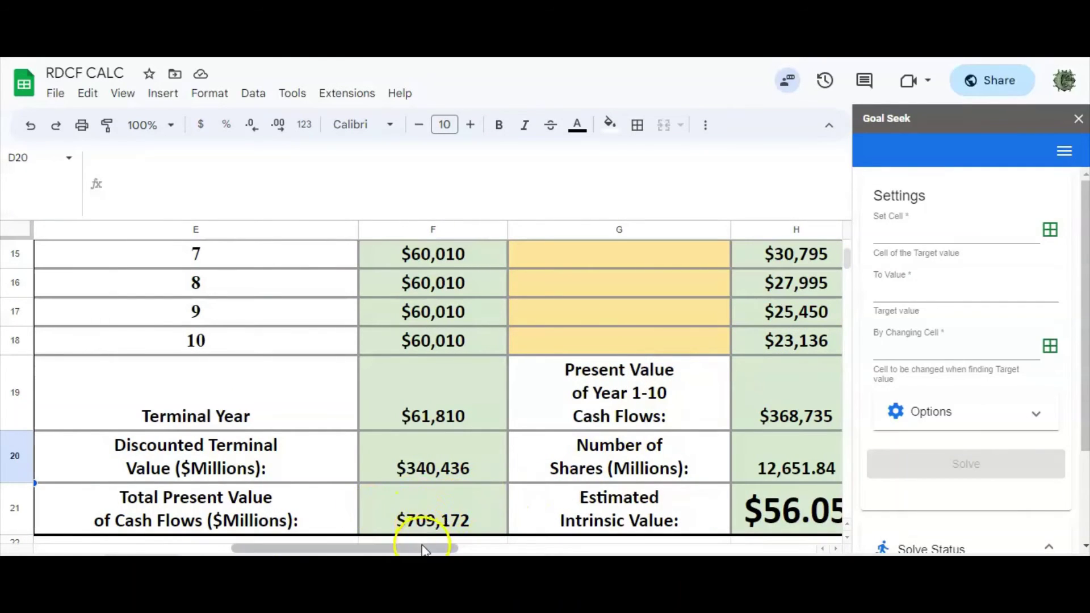
left_click_drag(421, 550, 260, 547)
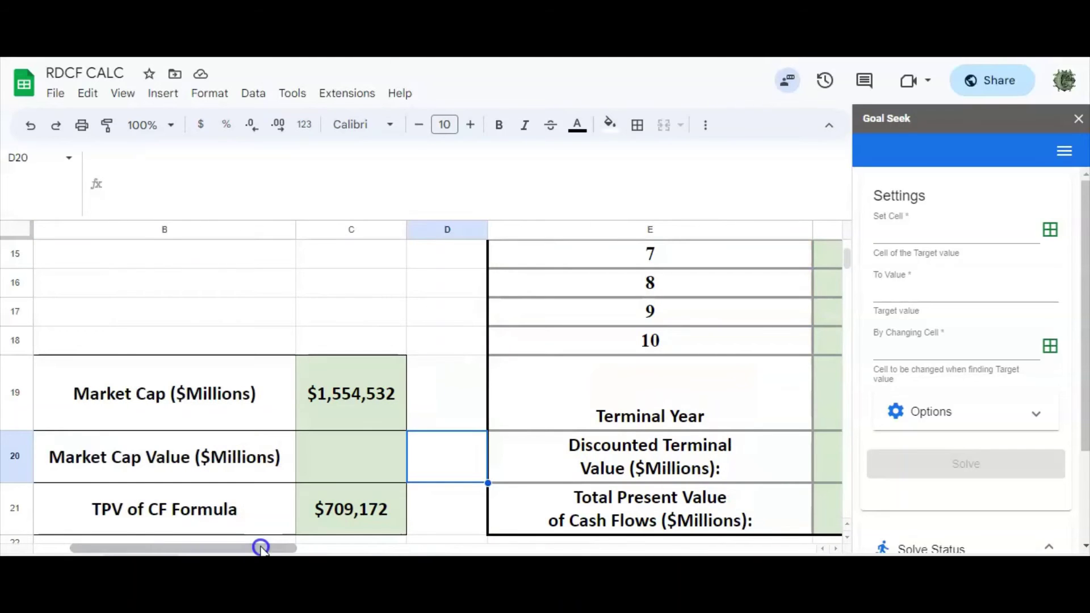
Set C21 as the Goal Seek set cell, place the market cap value 1554532.183393 in C20 and use it as the target value
left_click(352, 515)
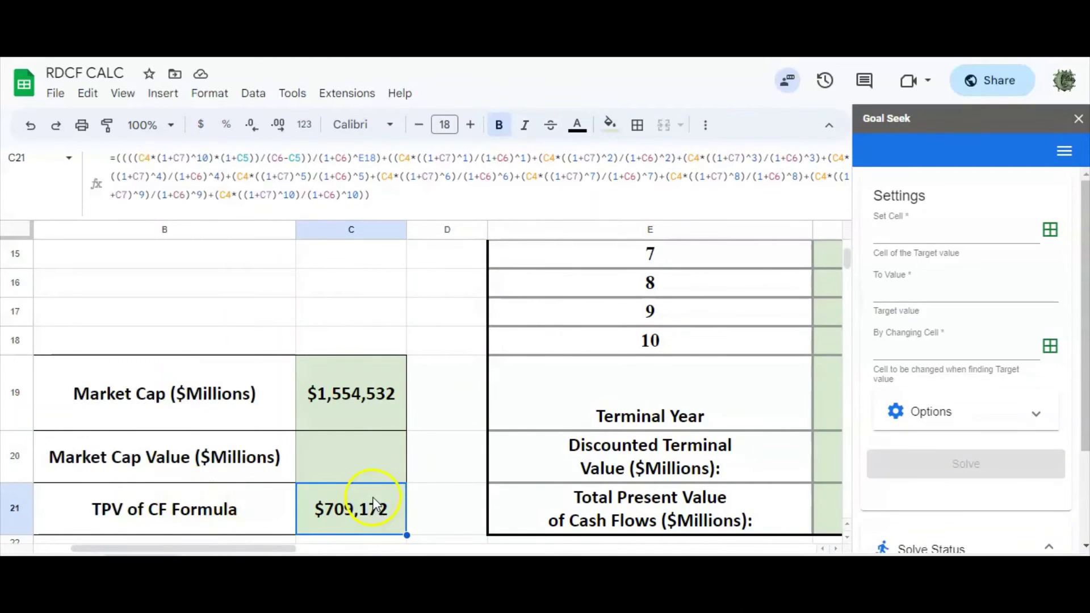
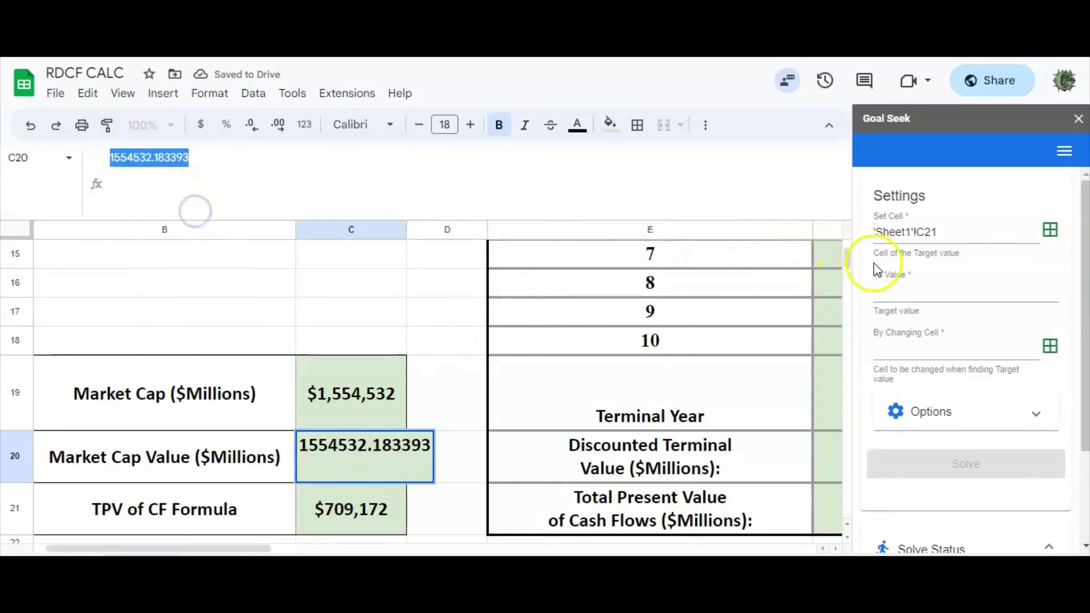
left_click(908, 289)
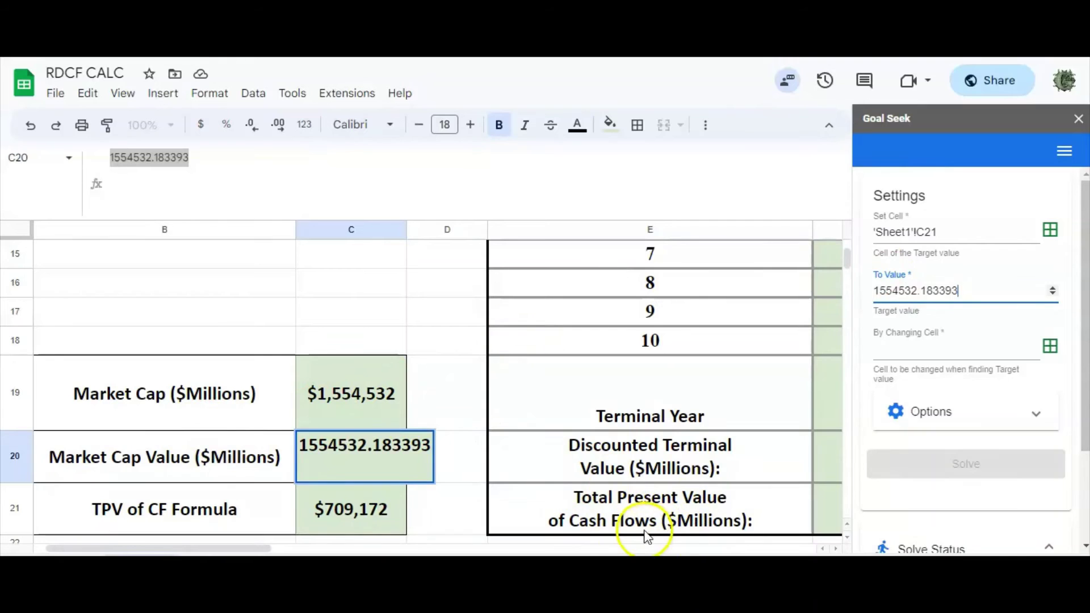
Set the Years 1 - 10 Growth Rate cell C7 as the cell Goal Seek changes
left_click(1001, 344)
left_click(419, 314)
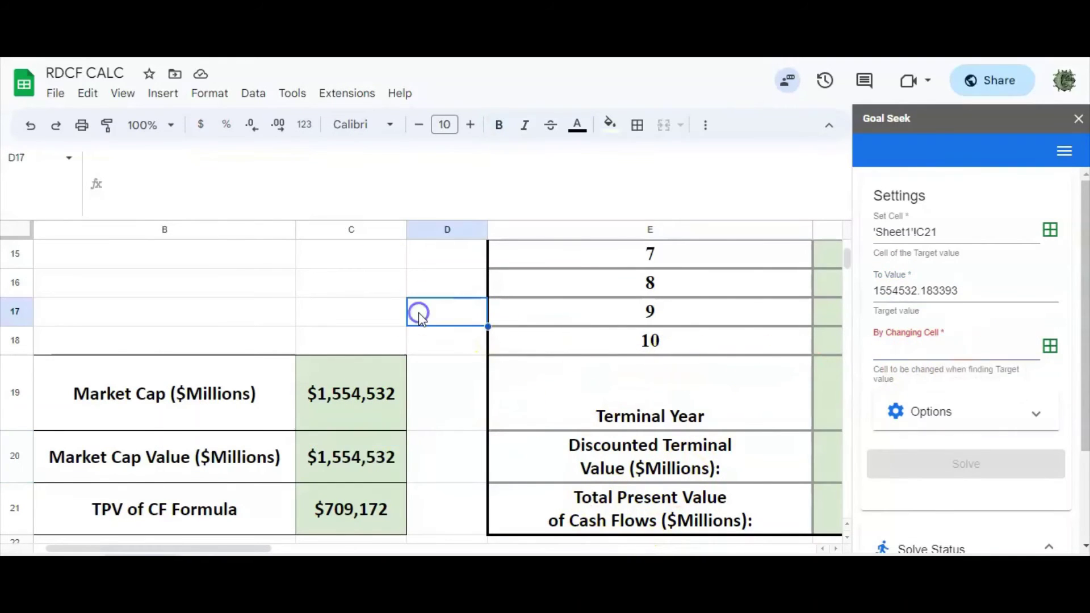
scroll(419, 314, "up", 5)
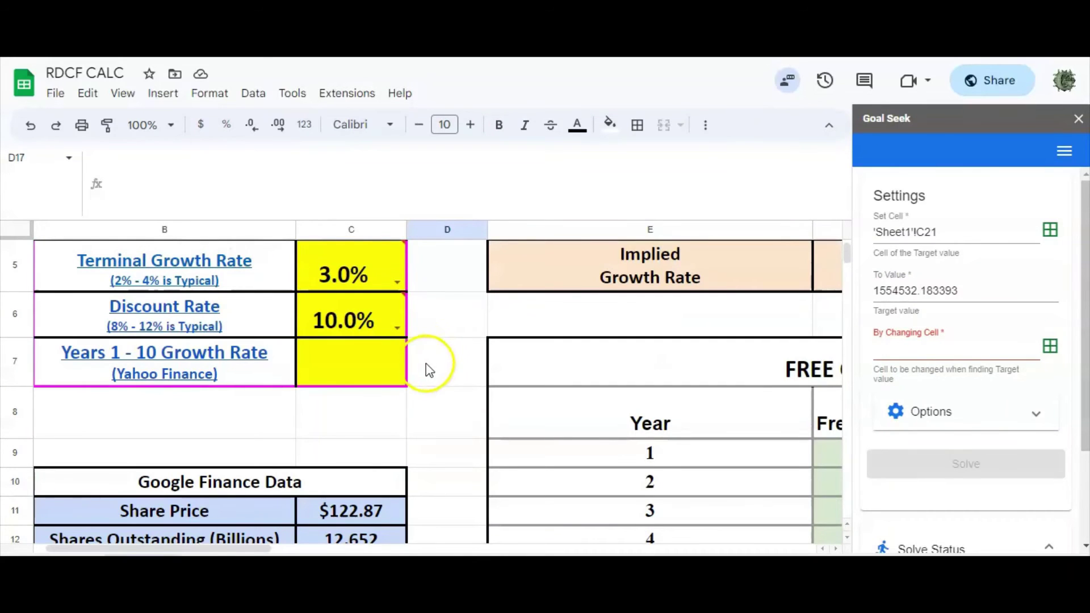
left_click(377, 349)
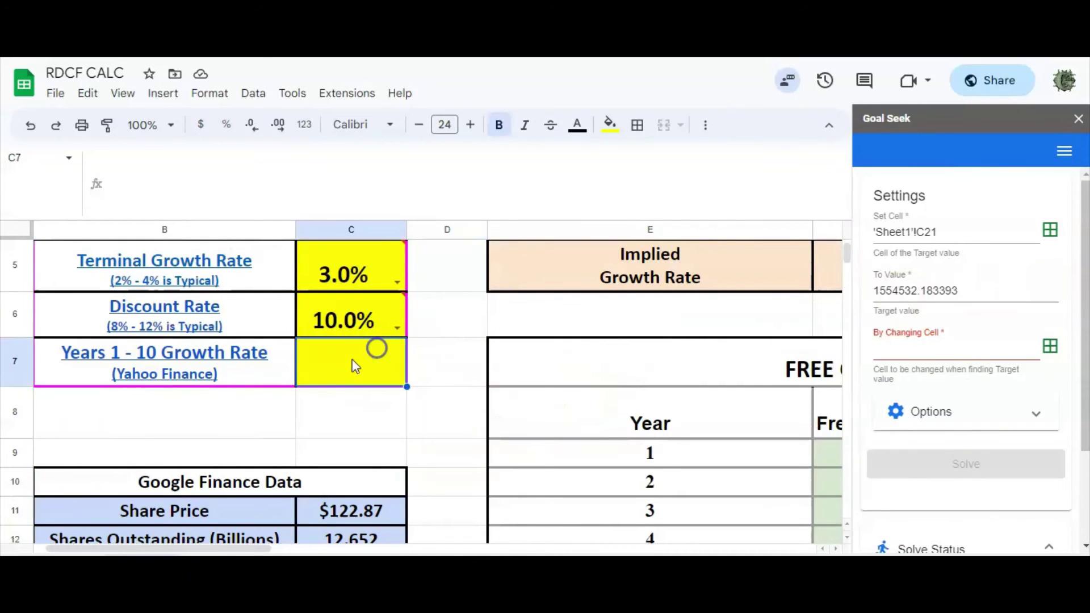
left_click(1050, 344)
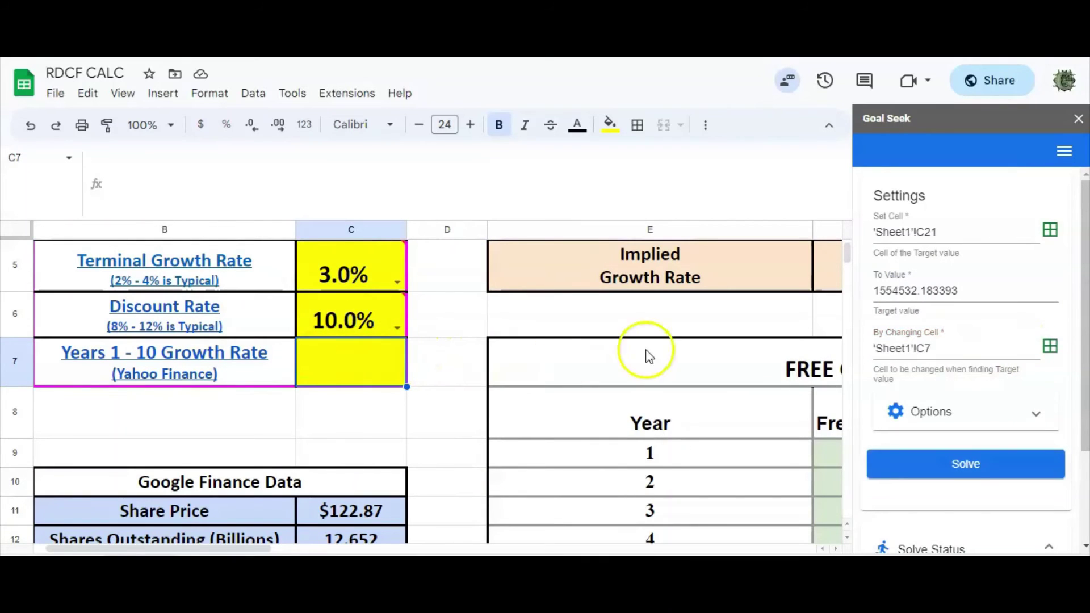
Solve for the growth rate with Goal Seek, then close the completion message and the add-on, with the formula bar collapsed
left_click(997, 471)
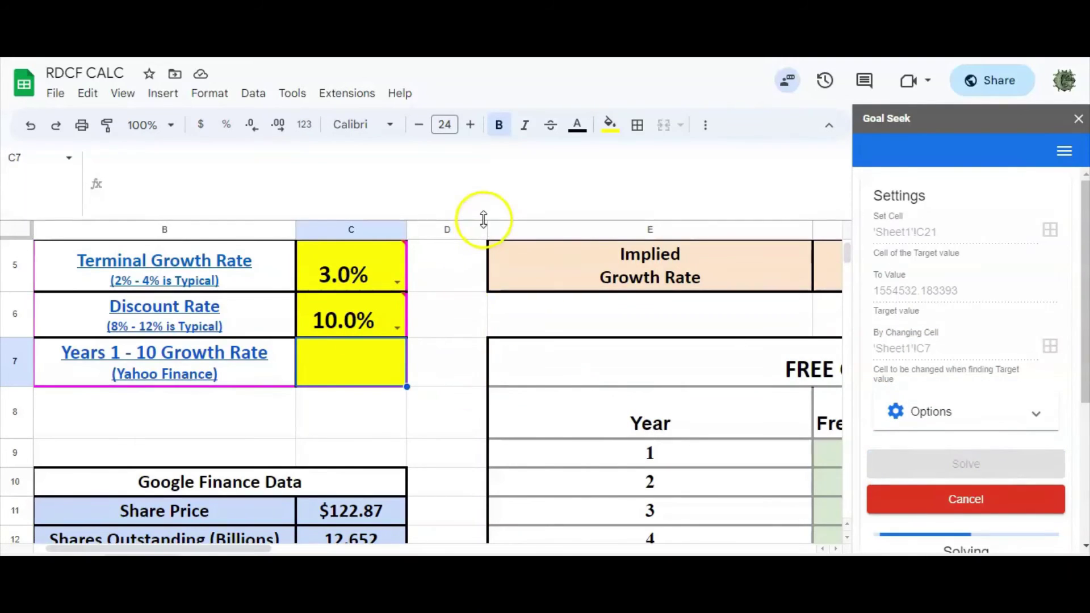
left_click_drag(480, 206, 479, 170)
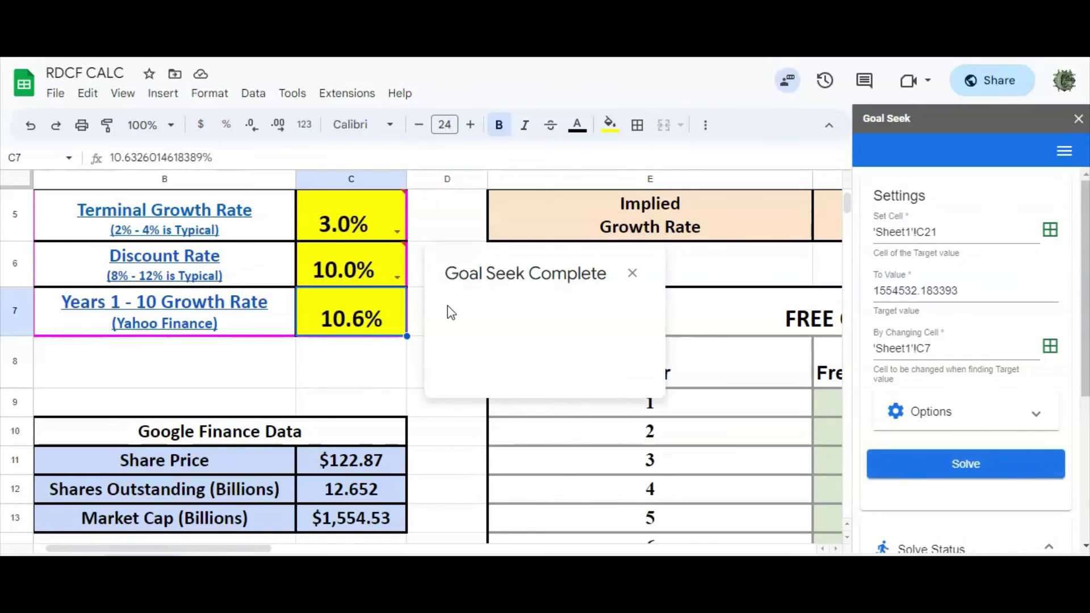
left_click(632, 274)
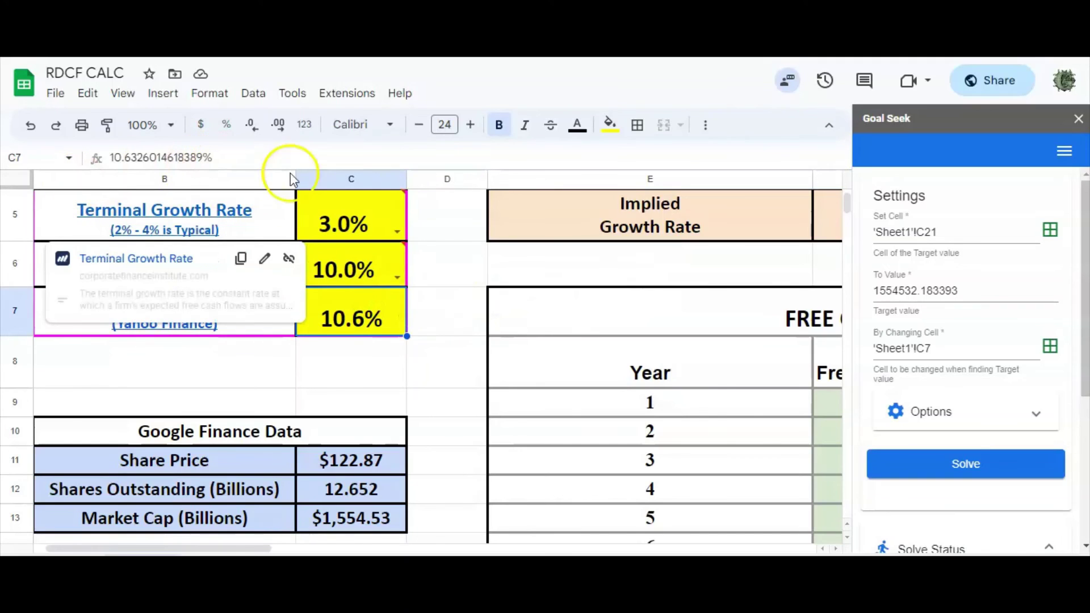
left_click(1078, 118)
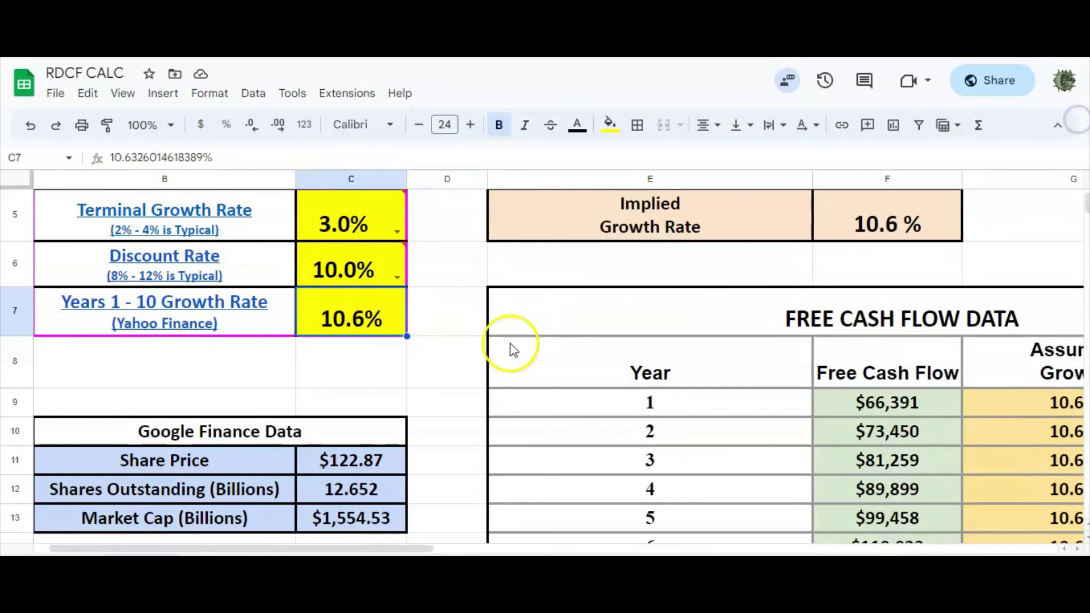
scroll(618, 326, "up", 3)
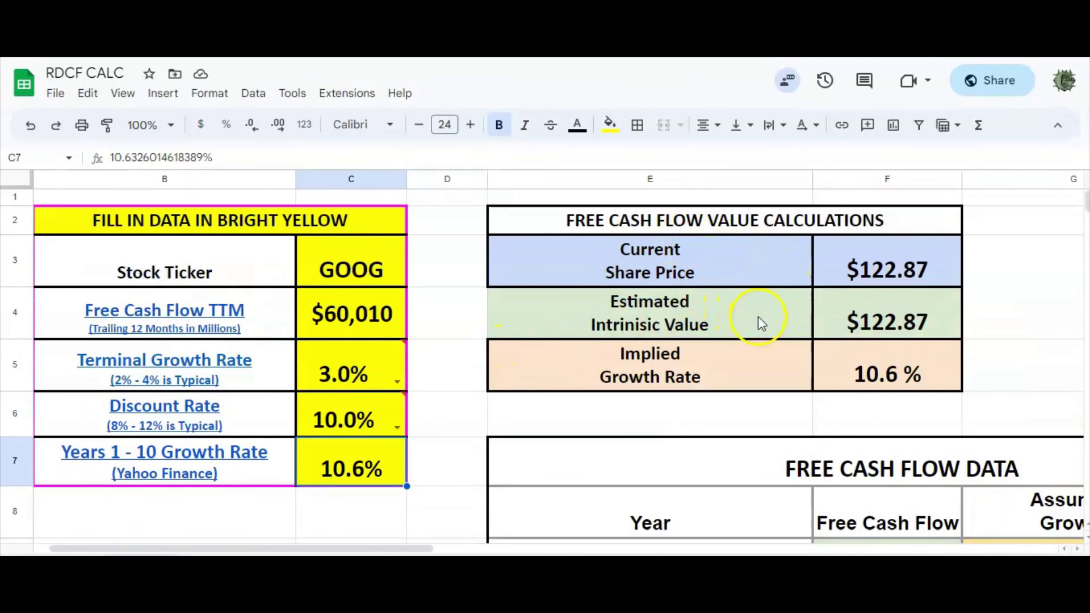
Copy the full unrounded Years 1 - 10 Growth Rate value, 10.6326014618389%, from cell C7 of the RDCF CALC spreadsheet
scroll(759, 322, "down", 10)
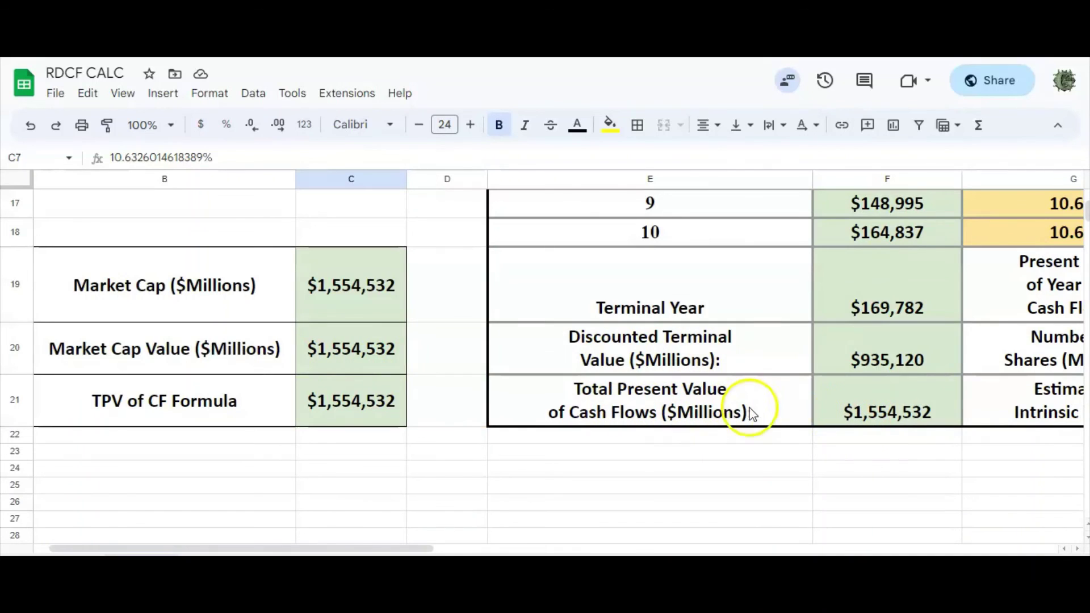
scroll(732, 423, "up", 1)
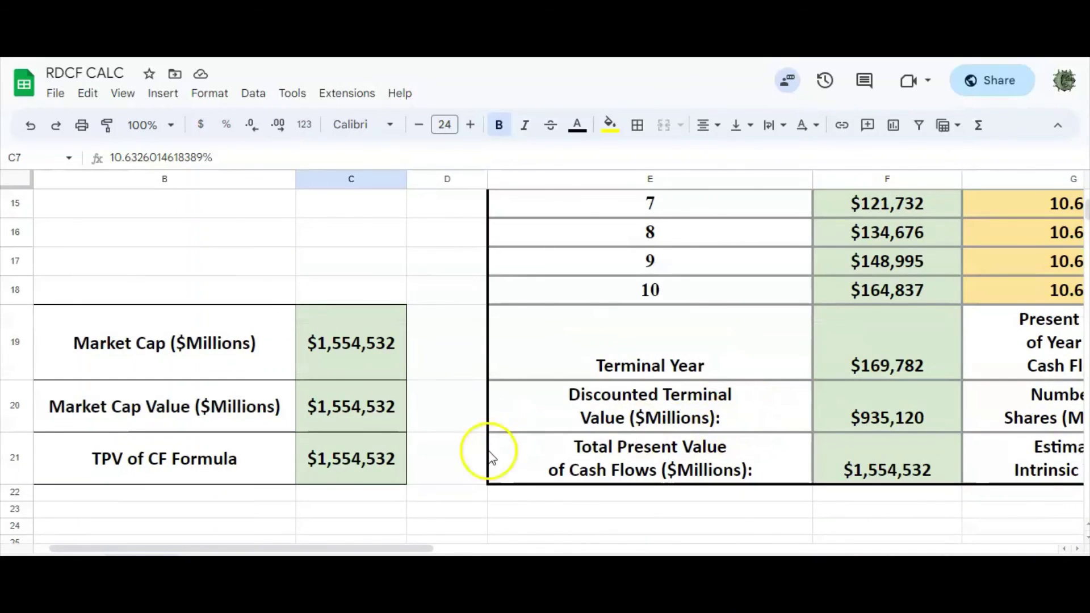
scroll(397, 408, "up", 7)
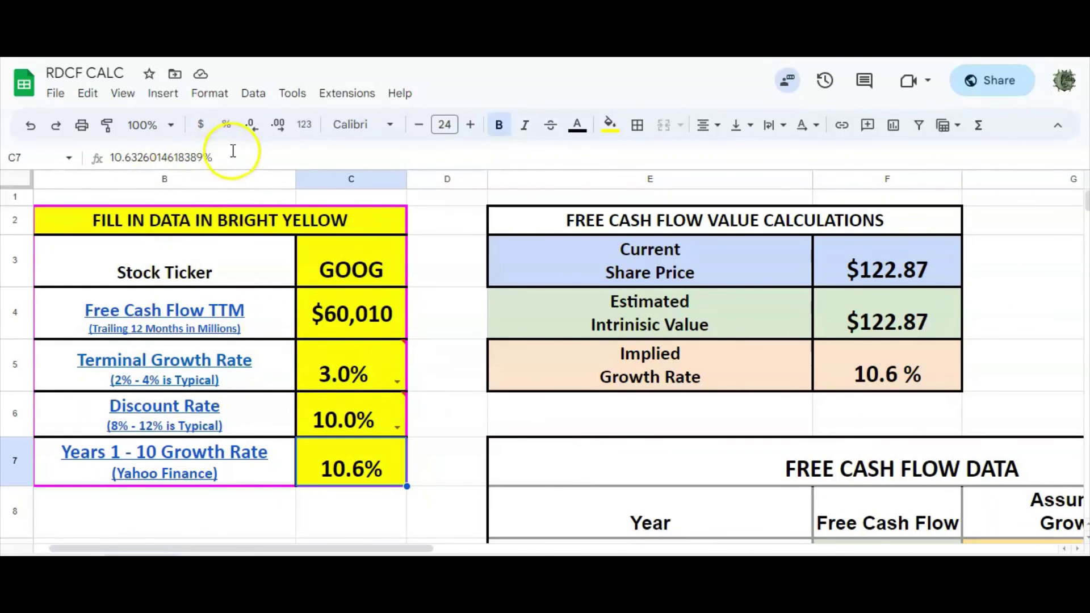
left_click_drag(231, 158, 93, 157)
right_click(150, 154)
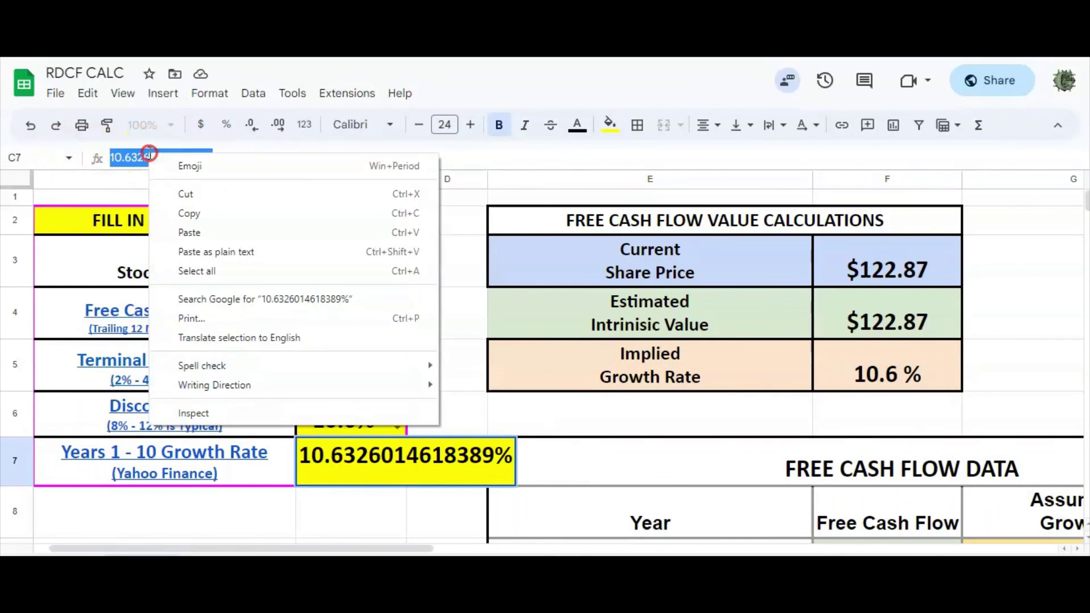
left_click(219, 207)
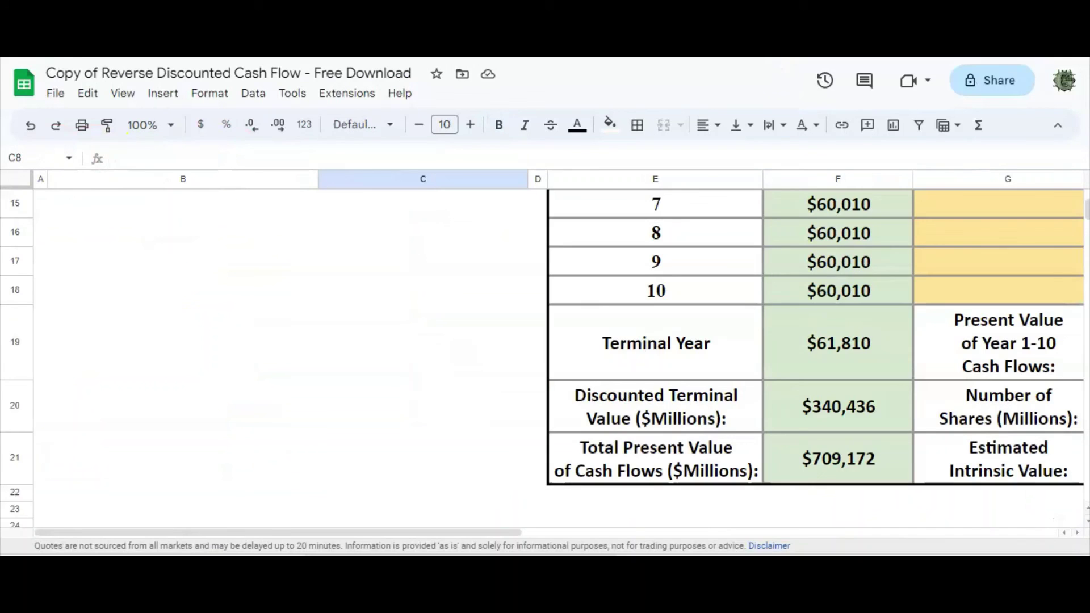
In the Copy of Reverse Discounted Cash Flow - Free Download spreadsheet, paste the copied growth rate into the empty Years 1 - 10 Growth Rate cell C7
scroll(397, 335, "up", 10)
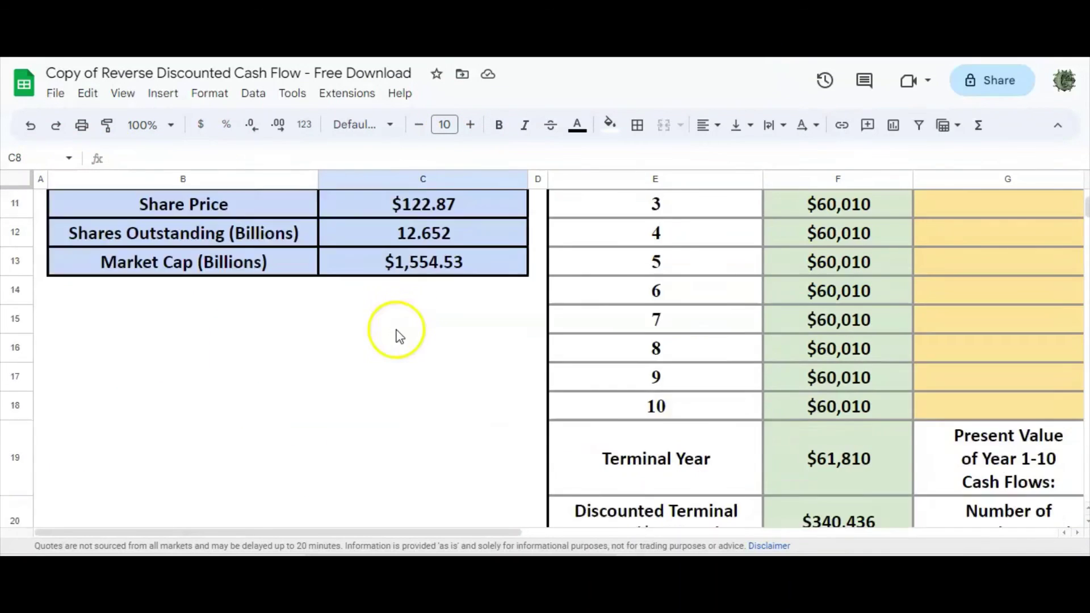
left_click(439, 461)
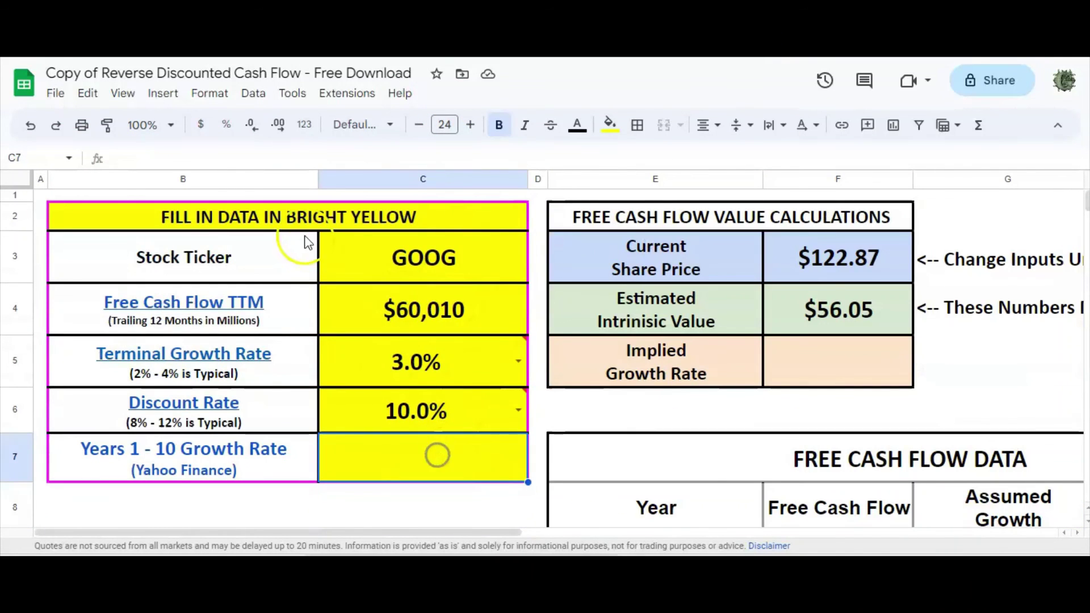
right_click(212, 156)
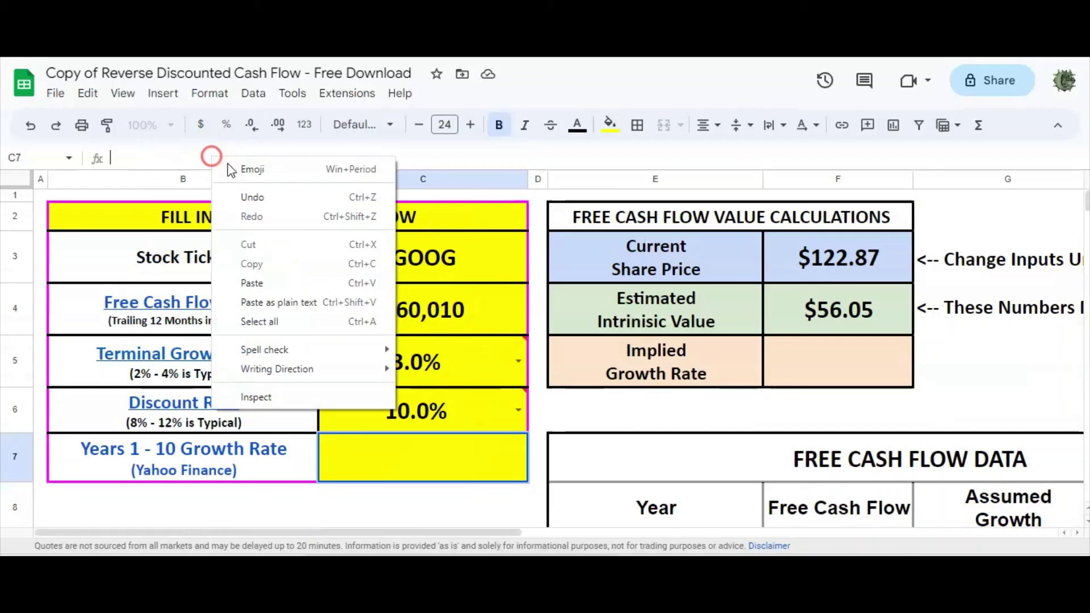
left_click(287, 283)
key("Return")
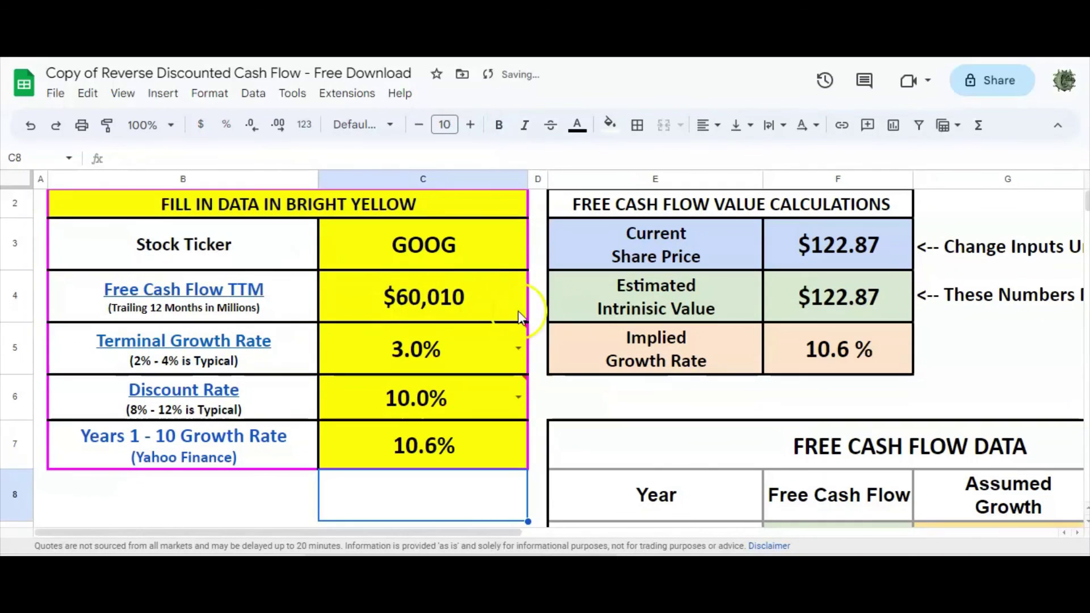